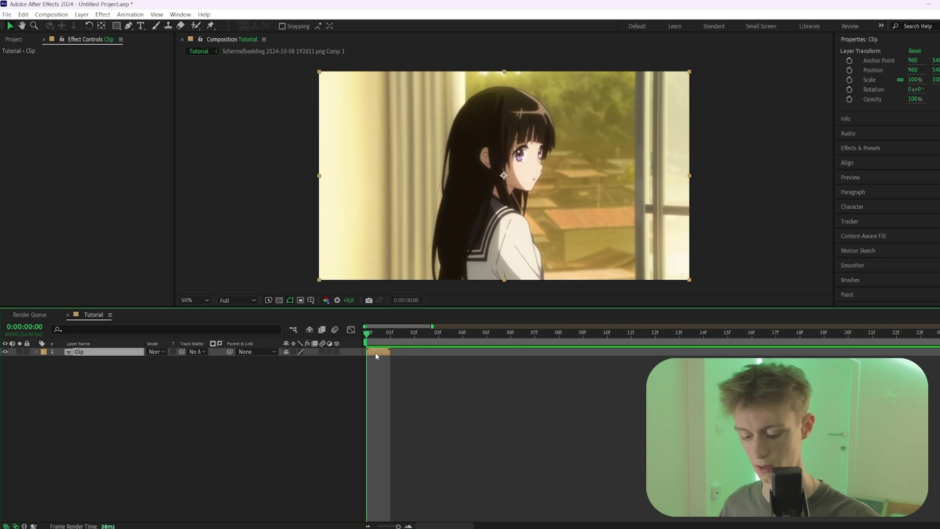
# Duplicate the Clip layer and paint a Roto Brush stroke from the girl's hair down to her uniform on the duplicate
pyautogui.hotkey('ctrl', 'd')
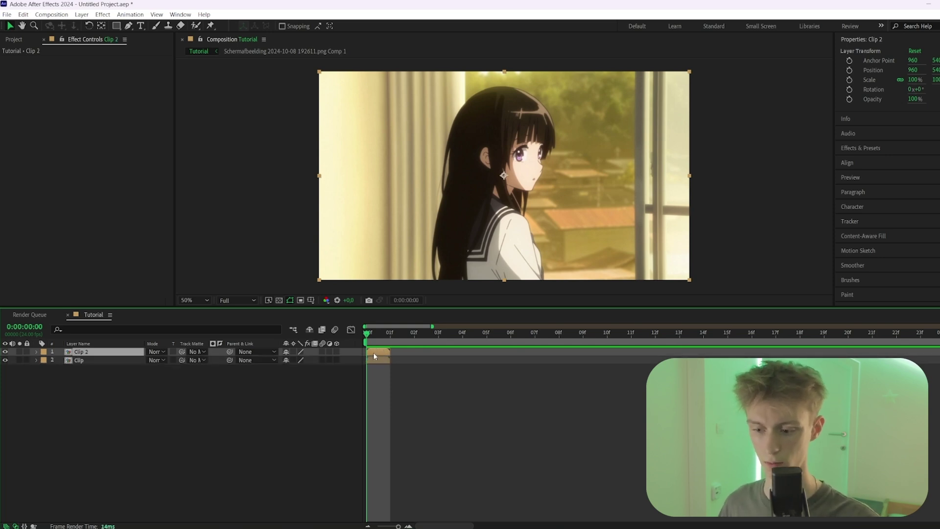
pyautogui.click(196, 25)
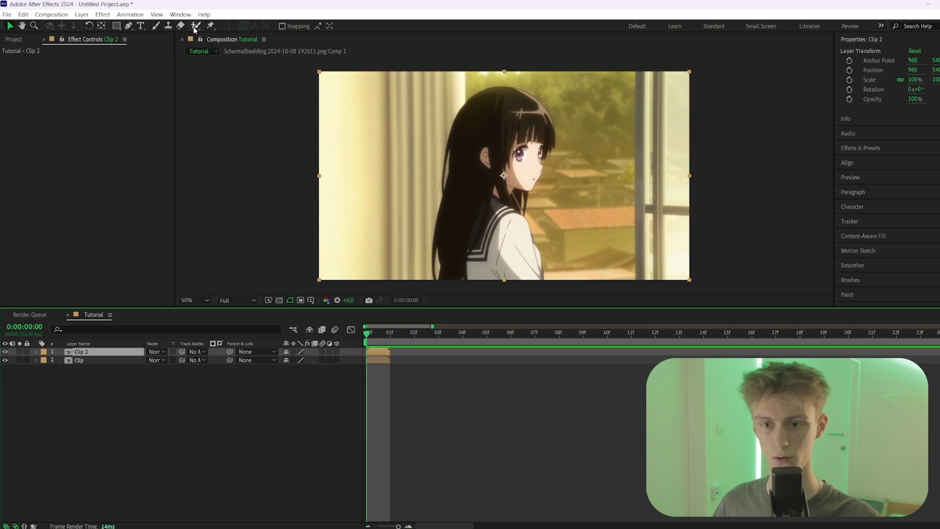
pyautogui.doubleClick(470, 157)
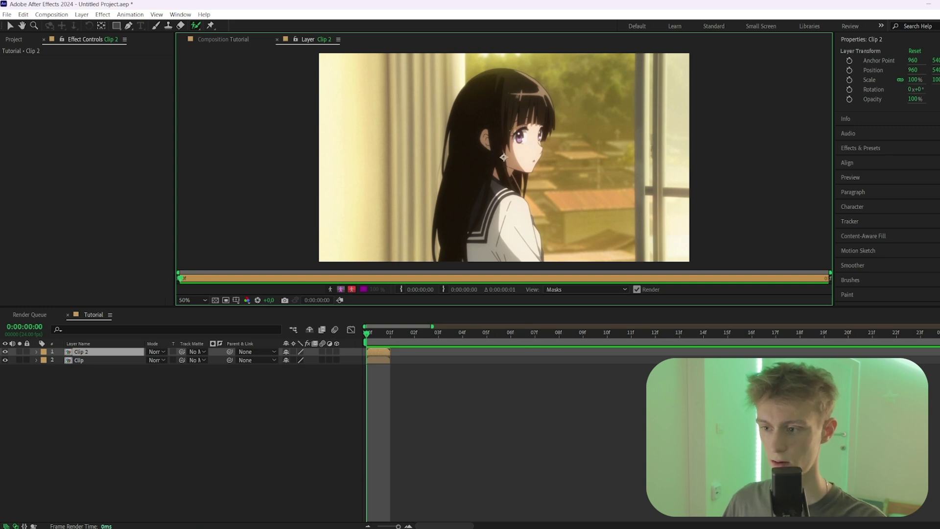
pyautogui.moveTo(494, 77); pyautogui.dragTo(486, 226)
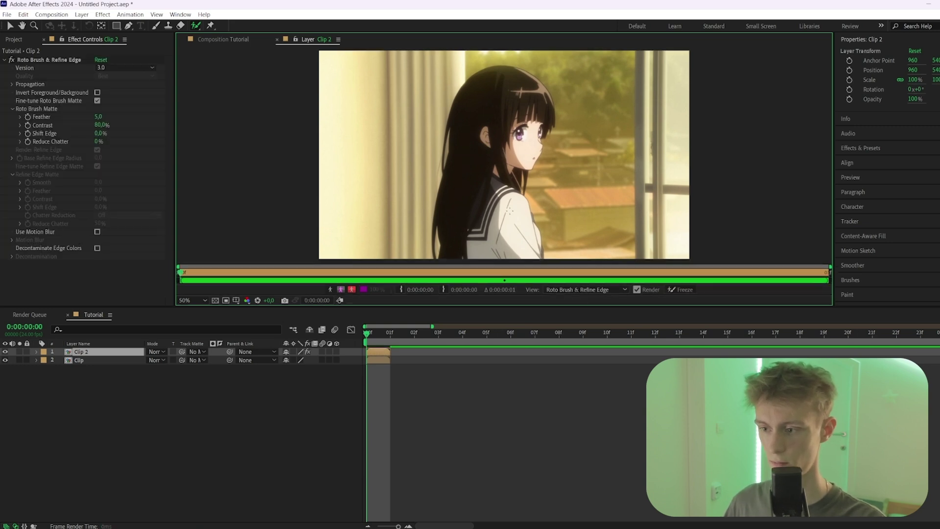
# Subtract the curtain gap between the hair strands behind the girl's head from the Roto Brush selection
pyautogui.scroll(4, 519, 153)
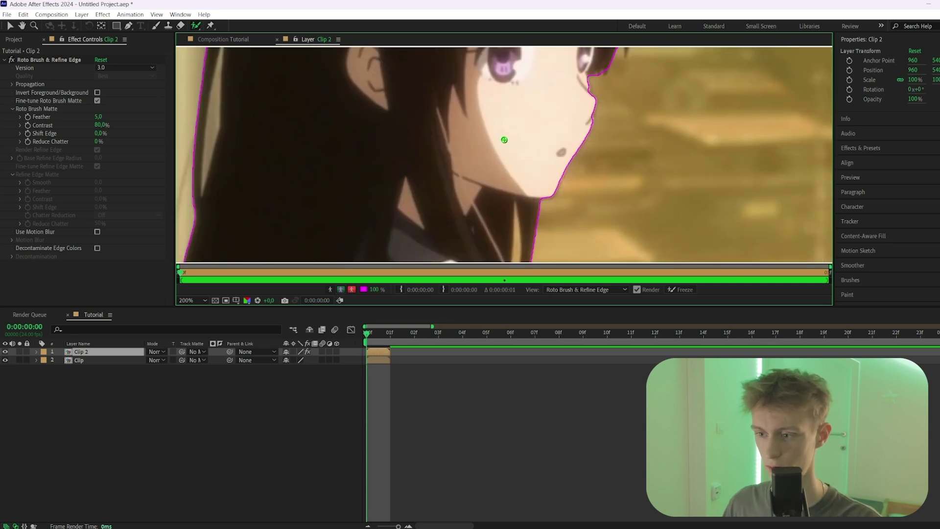
pyautogui.scroll(-2, 499, 144)
pyautogui.scroll(2, 465, 172)
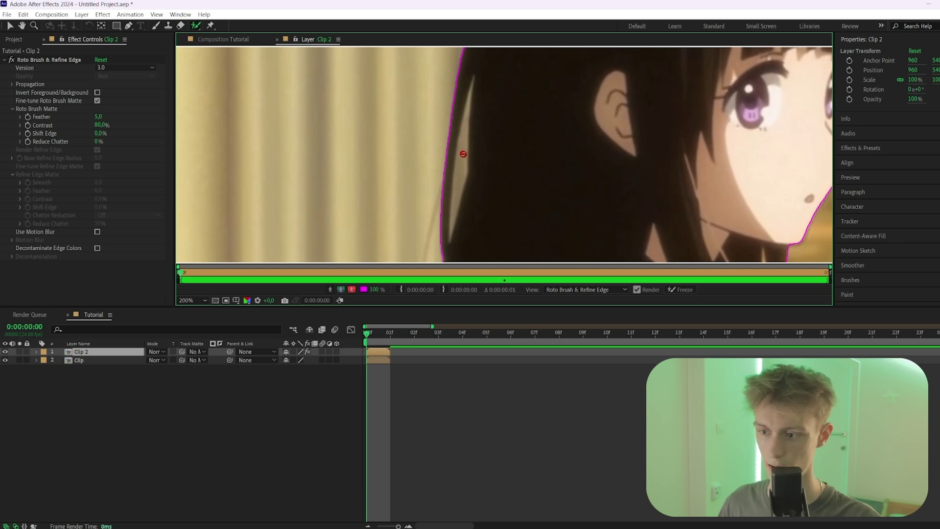
pyautogui.moveTo(464, 154)
pyautogui.mouseDown()
pyautogui.moveTo(463, 192)
pyautogui.moveTo(465, 145)
pyautogui.mouseUp()
pyautogui.scroll(1, 454, 102)
pyautogui.moveTo(454, 105); pyautogui.dragTo(483, 208)
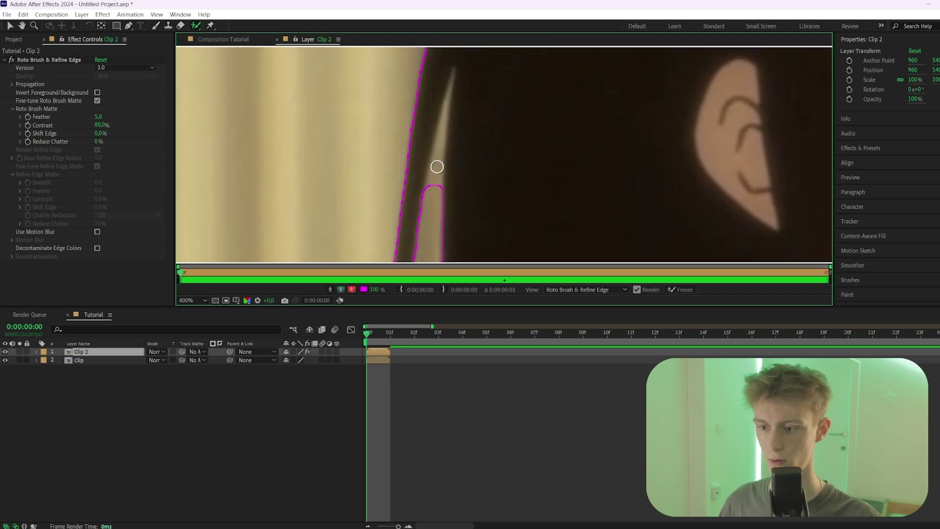
pyautogui.moveTo(437, 166)
pyautogui.keyDown('ctrl'); pyautogui.mouseDown()
pyautogui.moveTo(436, 123)
pyautogui.moveTo(431, 172)
pyautogui.moveTo(431, 71)
pyautogui.moveTo(431, 162)
pyautogui.moveTo(432, 114)
pyautogui.moveTo(432, 144)
pyautogui.mouseUp(); pyautogui.keyUp('ctrl')
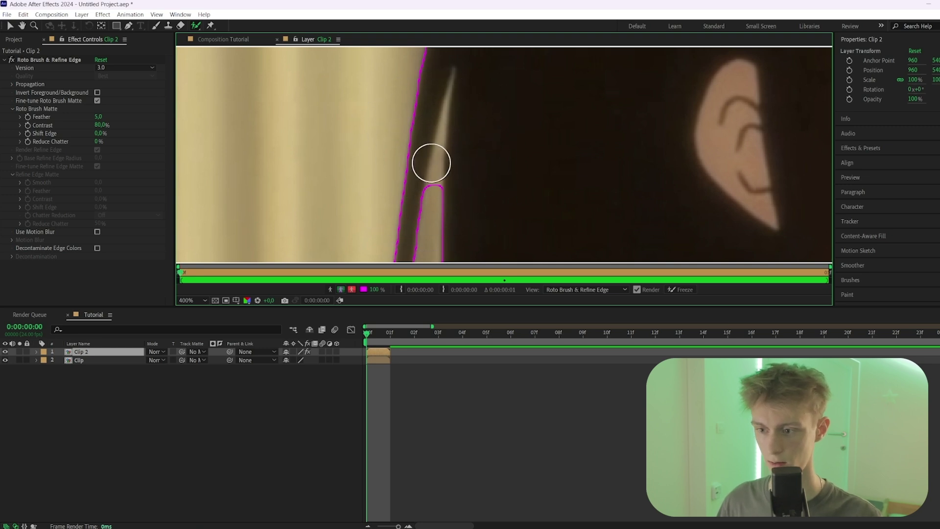
pyautogui.scroll(-2, 432, 162)
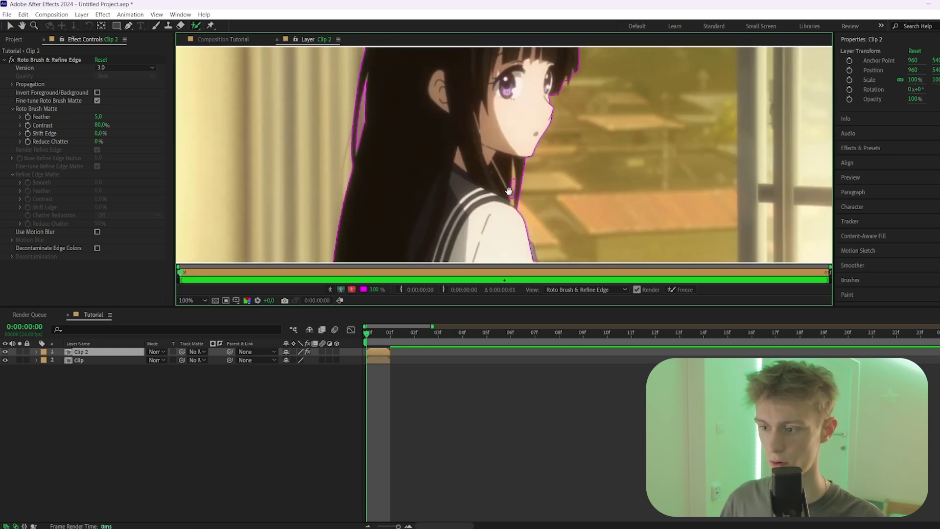
# Subtract the background gaps between the hair strands under the chin and along the lower back hair from the selection
pyautogui.scroll(1, 509, 191)
pyautogui.scroll(1, 326, 185)
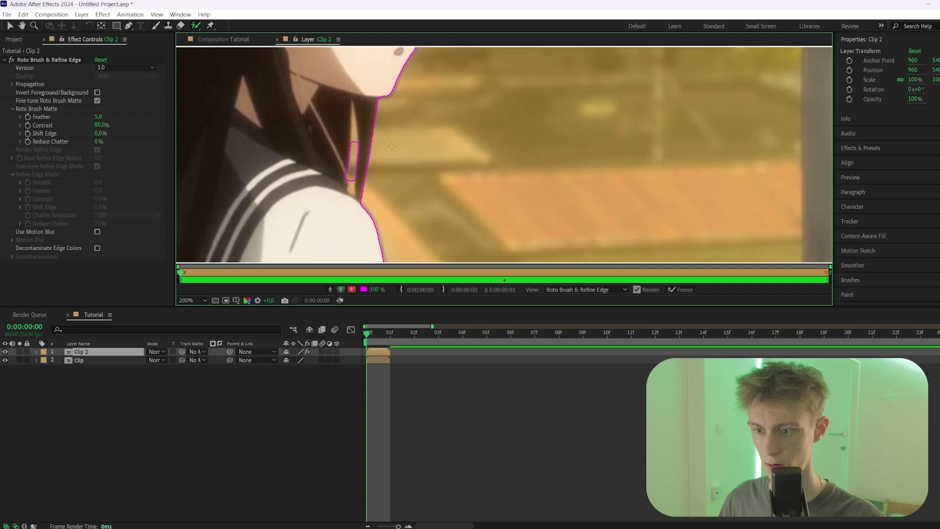
pyautogui.moveTo(392, 146); pyautogui.dragTo(686, 5)
pyautogui.moveTo(195, 54); pyautogui.dragTo(299, 79)
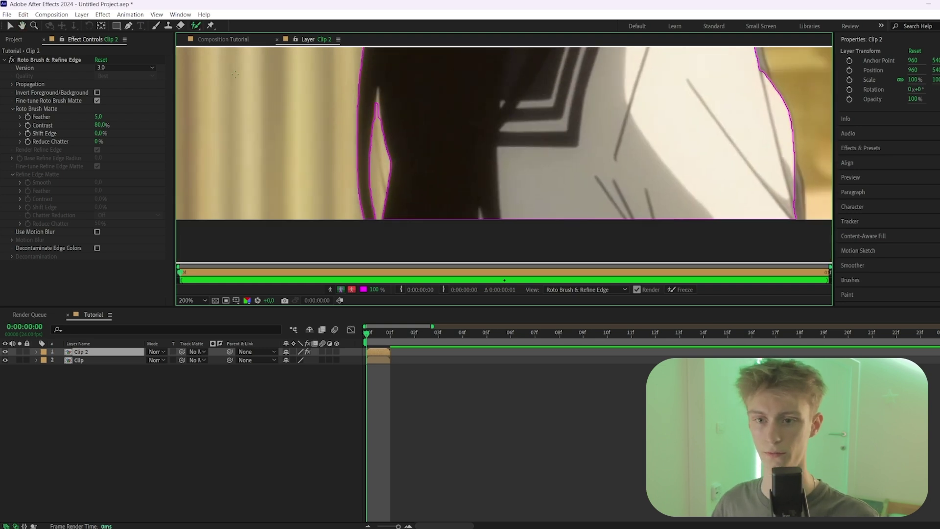
# Paint Refine Edge strokes over the hair gaps behind the head, under the chin and in the lower hair
pyautogui.click(196, 26)
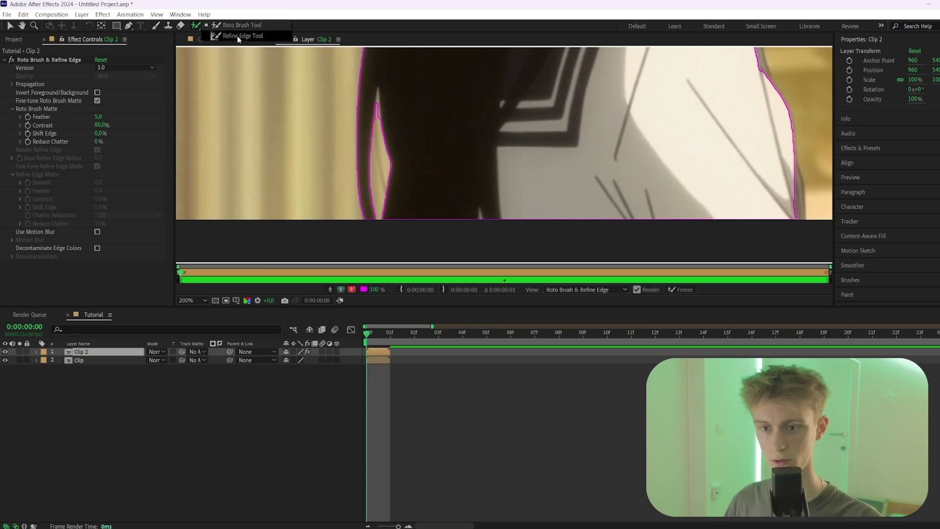
pyautogui.click(237, 36)
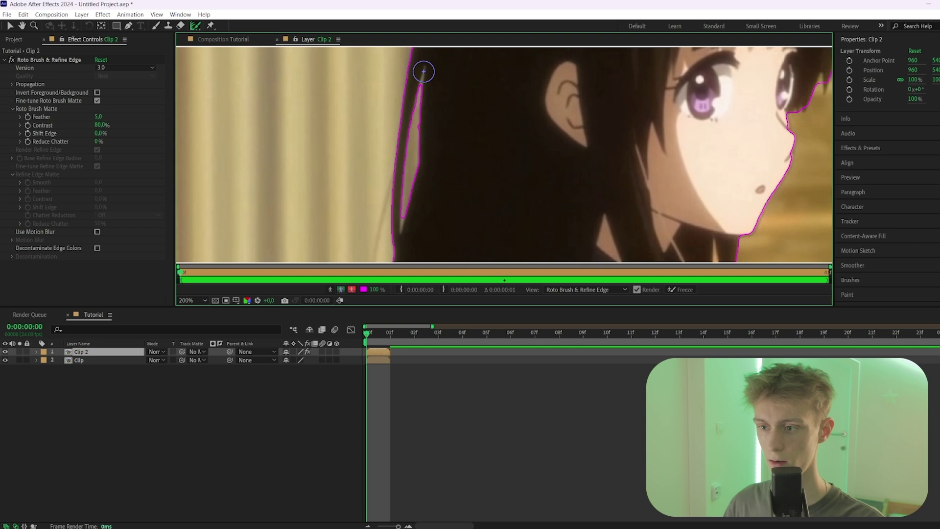
pyautogui.moveTo(423, 67)
pyautogui.mouseDown()
pyautogui.moveTo(429, 157)
pyautogui.moveTo(477, 249)
pyautogui.mouseUp()
pyautogui.scroll(1, 423, 80)
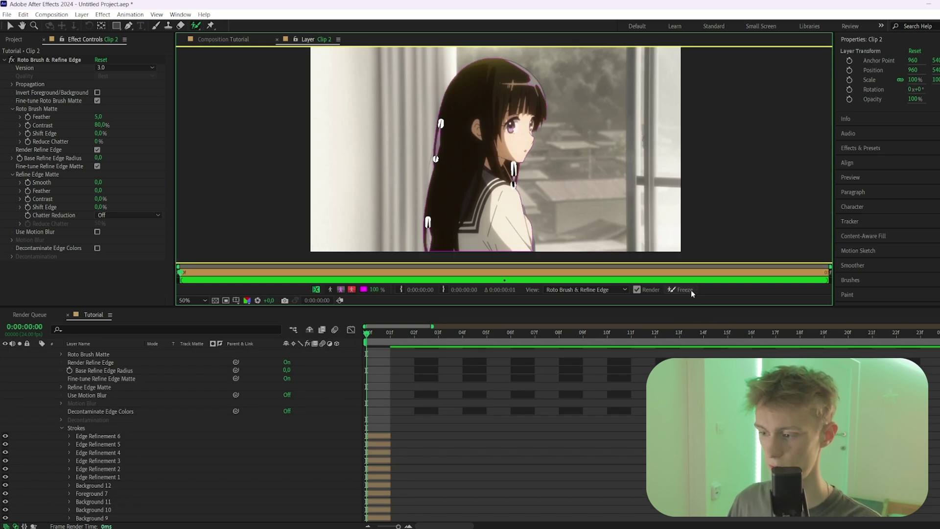
# Freeze the Roto Brush propagation, close the Clip 2 layer view and return to the Selection tool
pyautogui.click(678, 289)
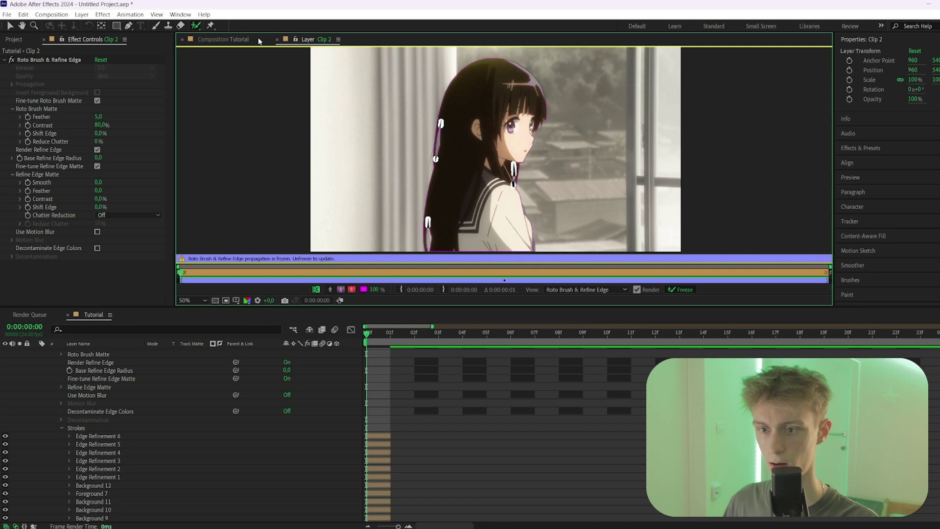
pyautogui.click(277, 41)
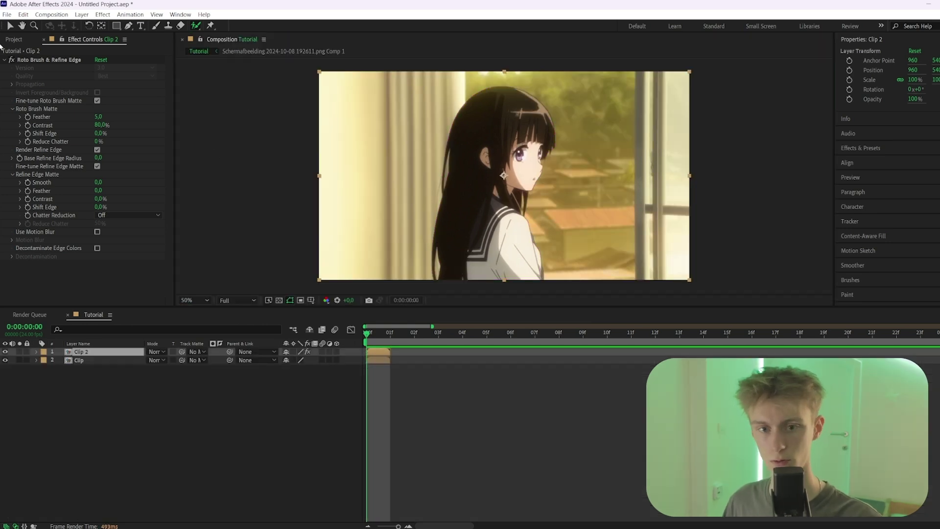
pyautogui.click(10, 28)
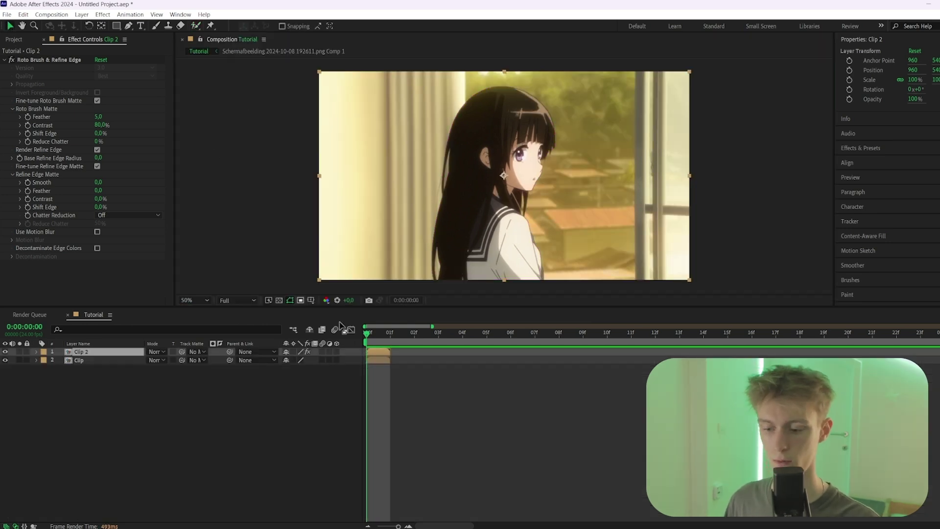
# Duplicate the rotoscoped Clip 2 and the original Clip, placing the original's copy directly beneath the rotoscoped copy
pyautogui.click(380, 356)
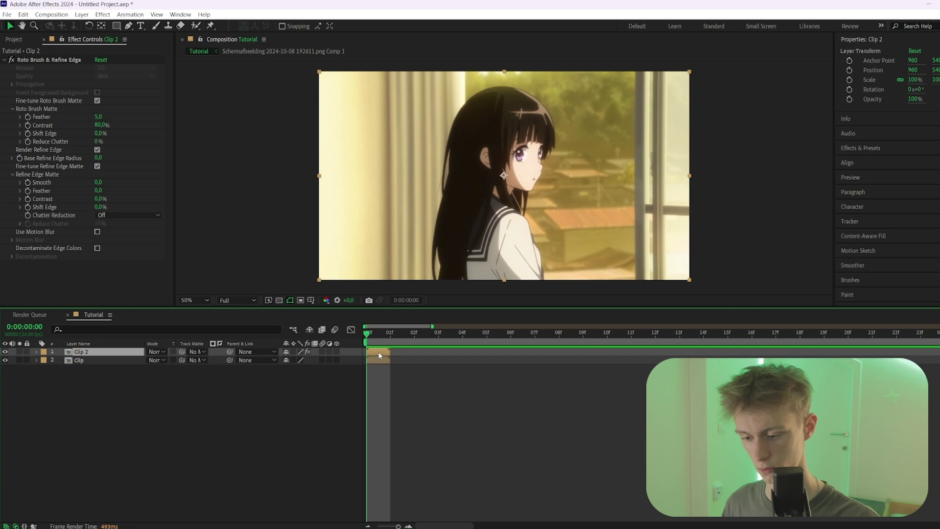
pyautogui.hotkey('ctrl', 'd')
pyautogui.click(378, 368)
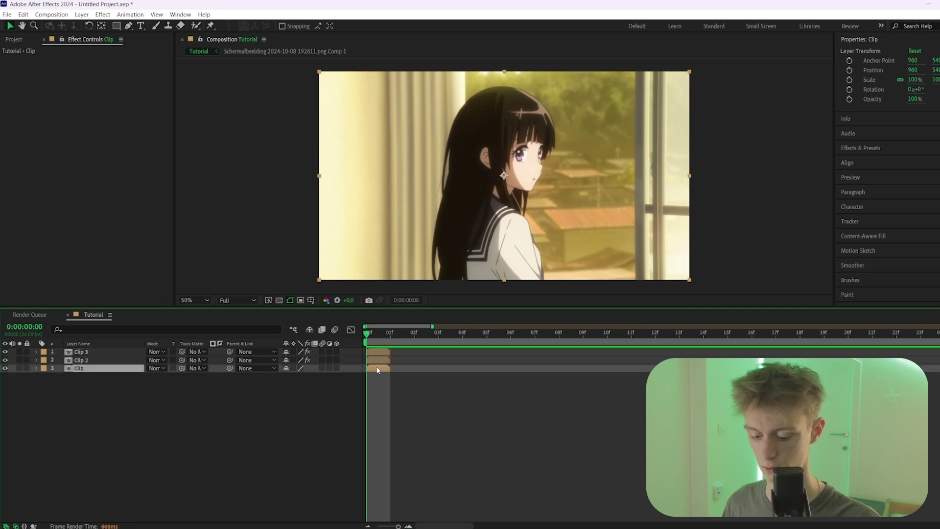
pyautogui.hotkey('ctrl', 'd')
pyautogui.moveTo(87, 371); pyautogui.dragTo(89, 357)
pyautogui.click(81, 352)
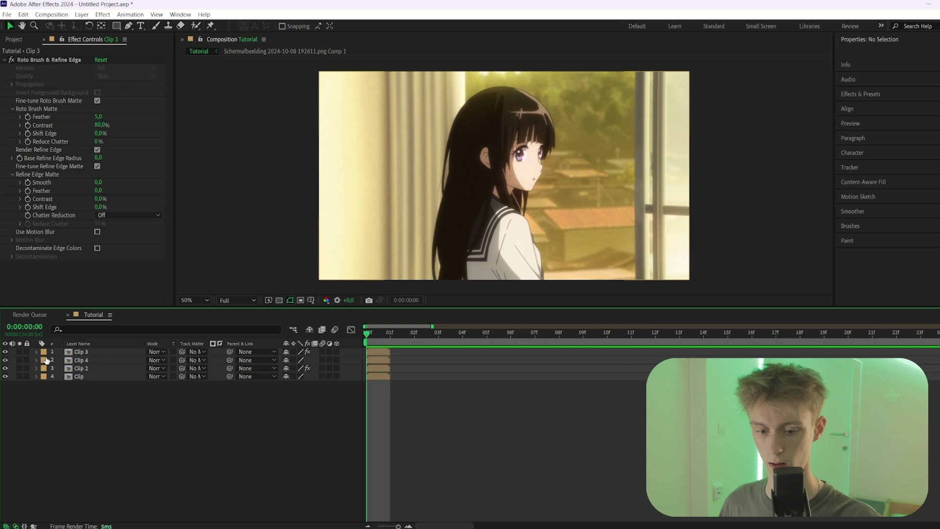
# Give the two uppermost layers, Clip 3 and Clip 4, the same aqua-green label color
pyautogui.click(43, 352)
pyautogui.click(78, 206)
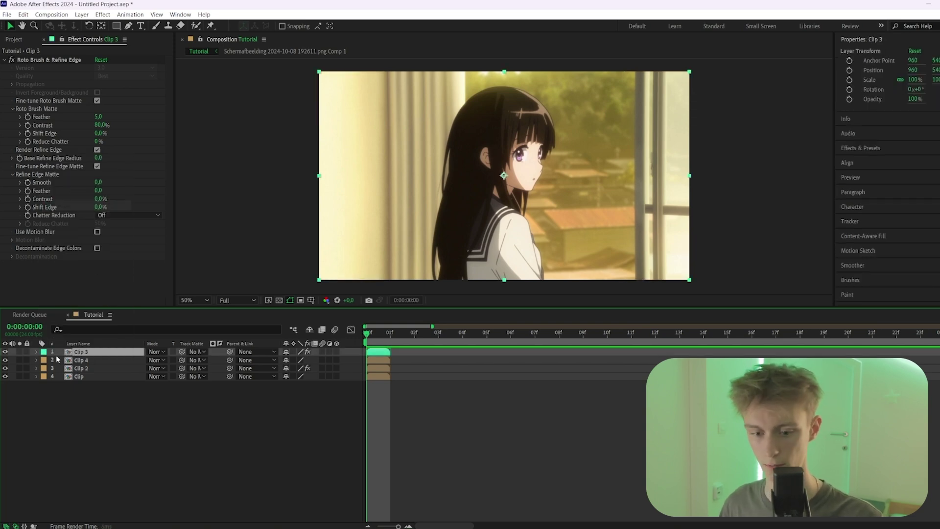
pyautogui.click(81, 360)
pyautogui.click(44, 360)
pyautogui.click(67, 215)
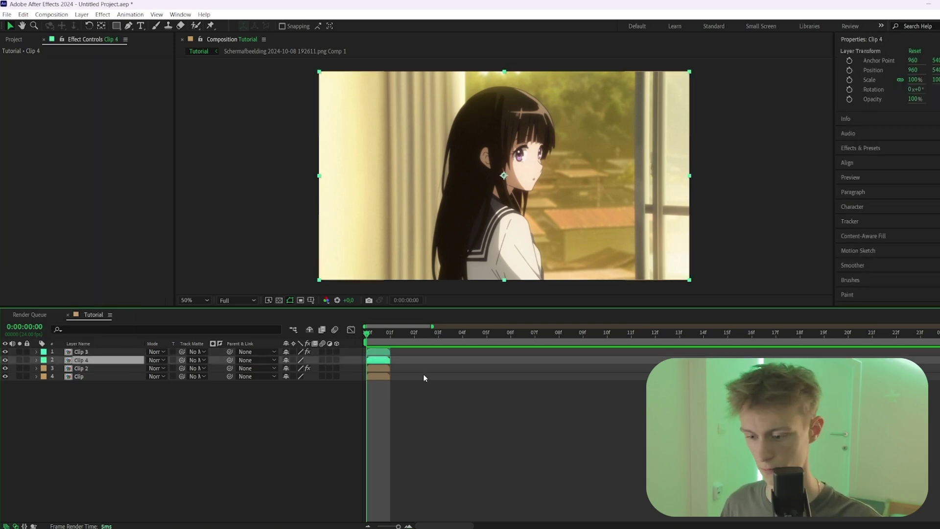
pyautogui.click(381, 352)
pyautogui.click(378, 360)
pyautogui.click(381, 353)
pyautogui.click(380, 358)
# Apply the Fill effect to Clip 3 and set its color to black (000000)
pyautogui.click(381, 352)
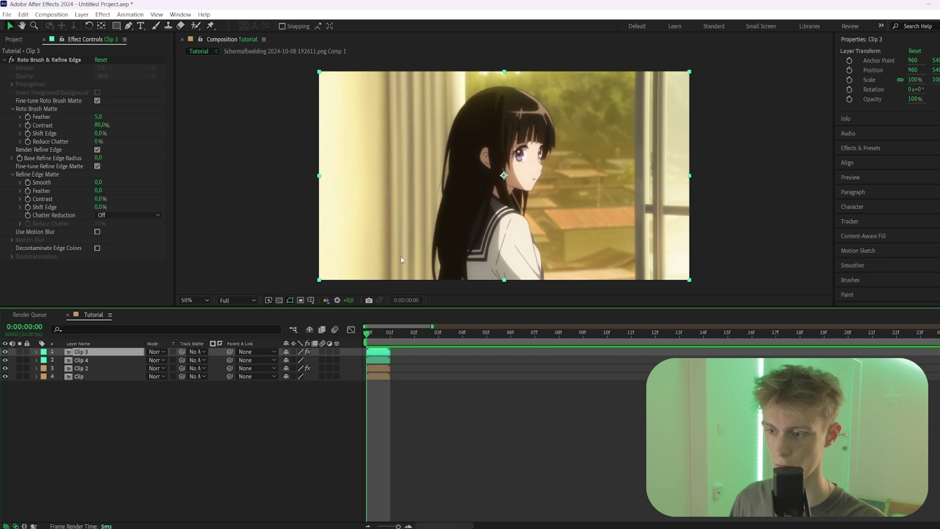
pyautogui.click(379, 352)
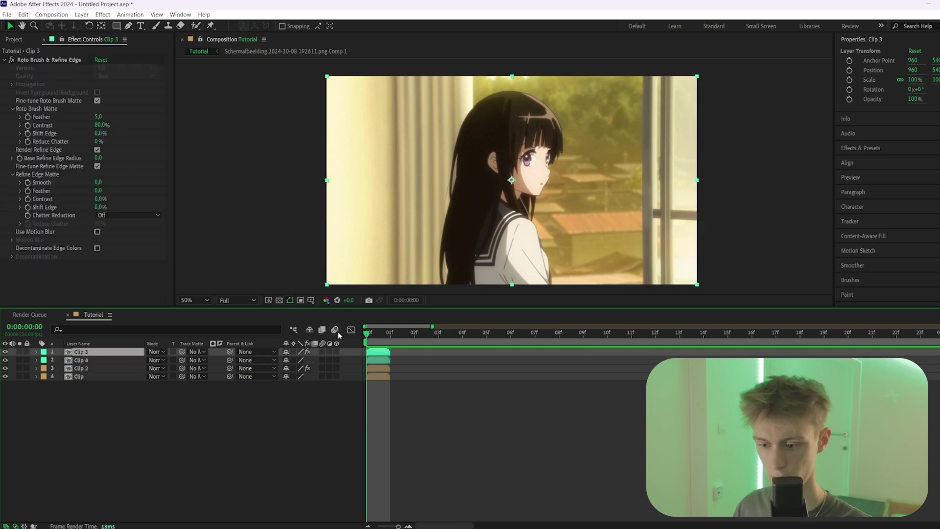
pyautogui.hotkey('ctrl', 'space')
pyautogui.write('f')
pyautogui.press('Return')
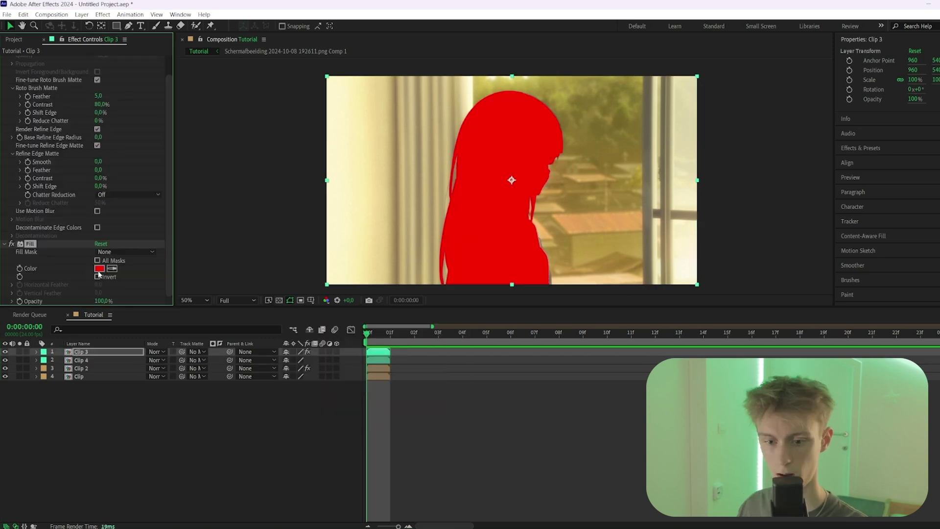
pyautogui.click(99, 268)
pyautogui.write('000000')
pyautogui.press('Return')
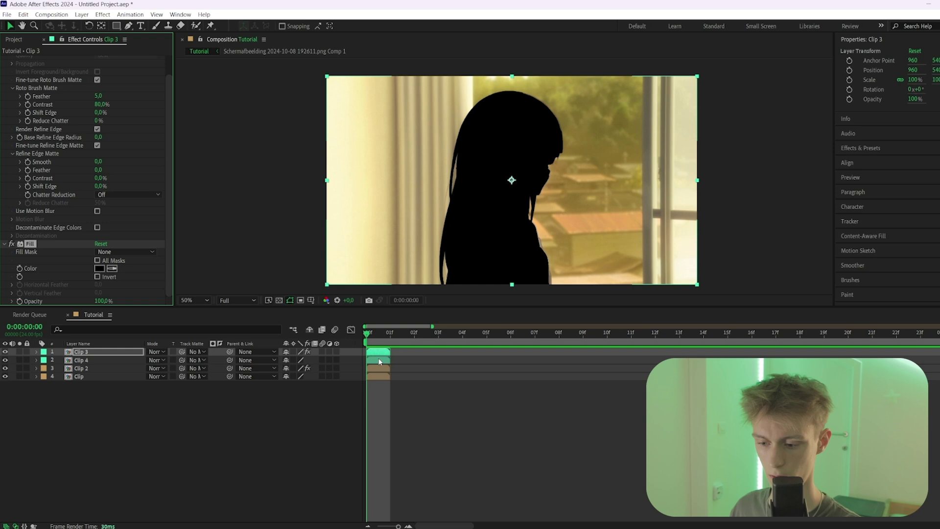
# Pre-compose Clip 3 and Clip 4 as Pre-comp 1, moving all attributes into the new composition
pyautogui.click(380, 361)
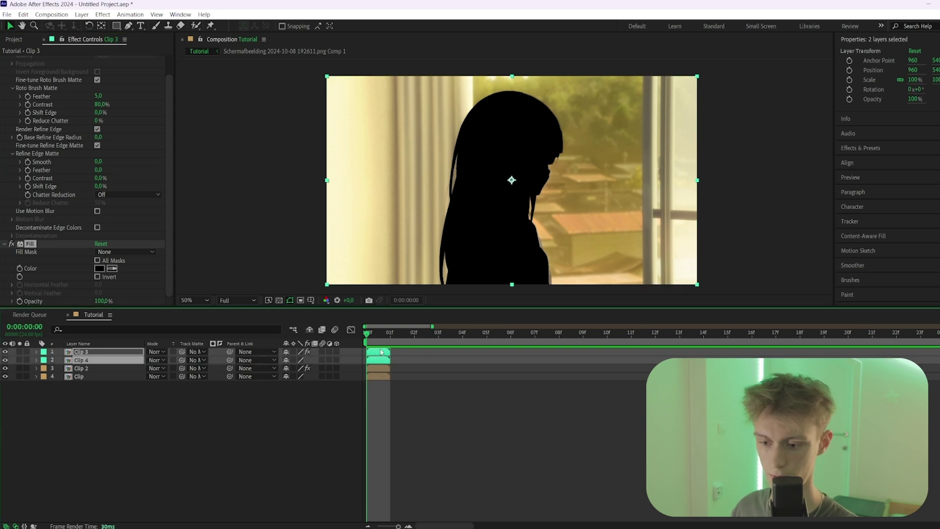
pyautogui.rightClick(379, 354)
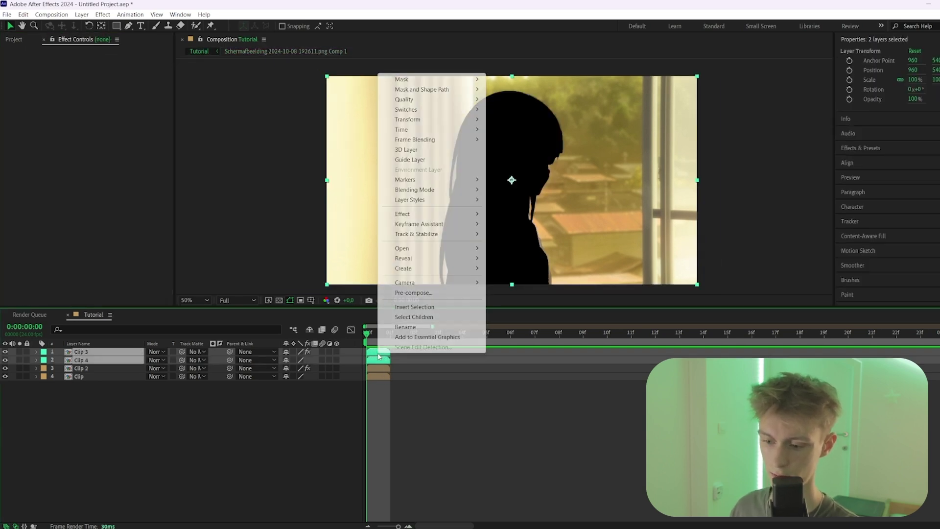
pyautogui.click(416, 293)
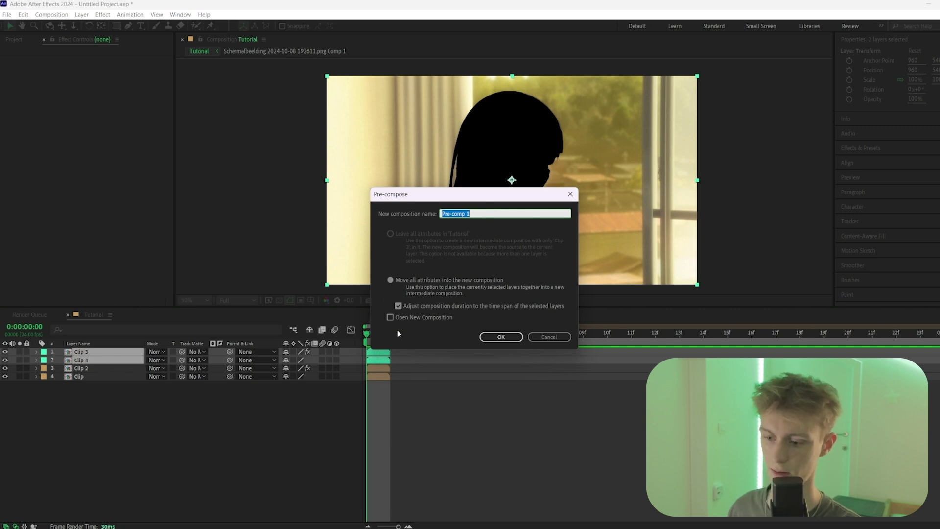
pyautogui.press('Return')
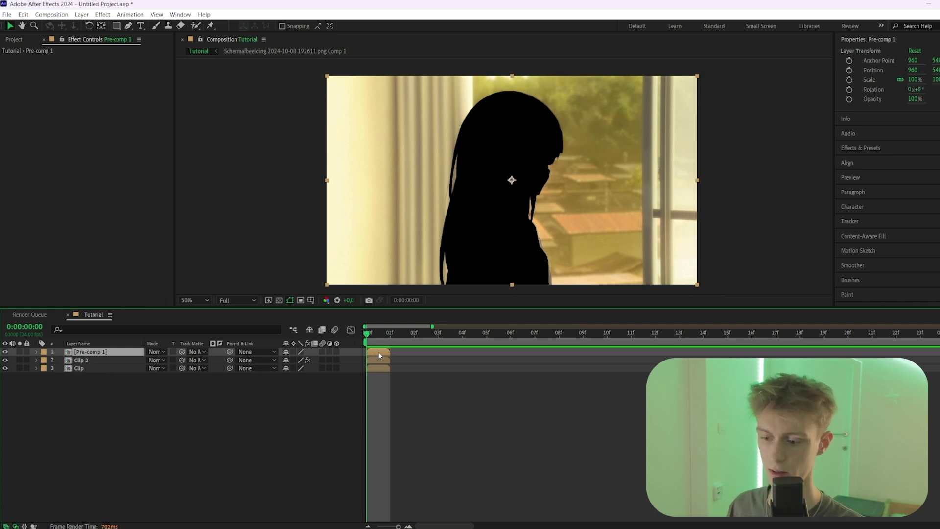
pyautogui.hotkey('ctrl', 'space')
pyautogui.write('s_glow')
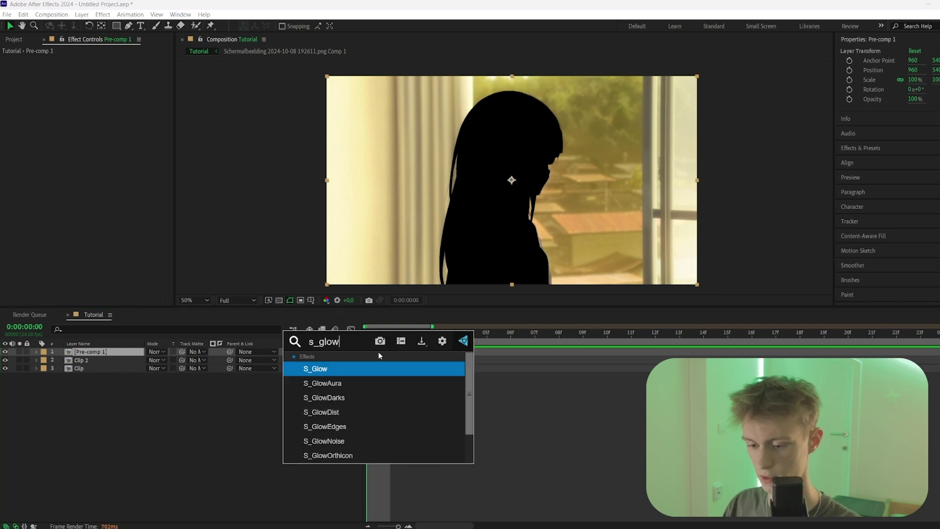
pyautogui.press('Return')
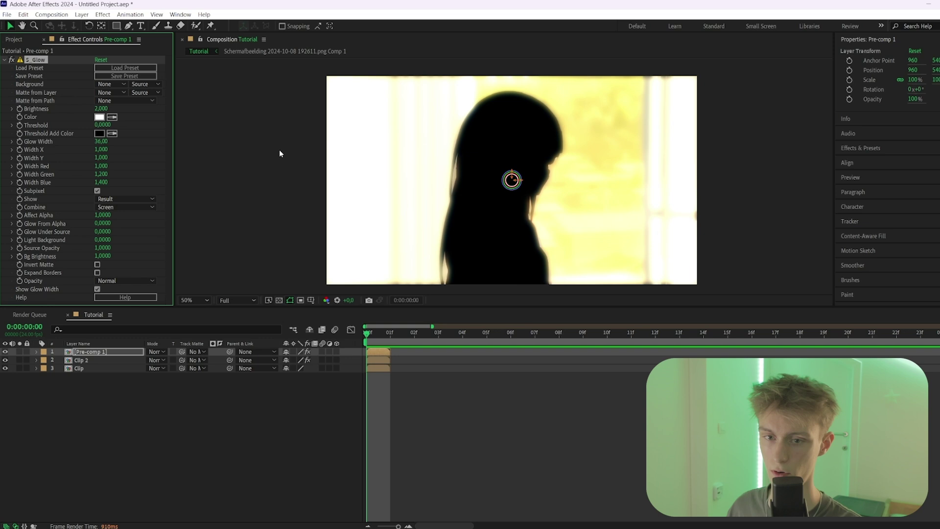
pyautogui.press('Delete')
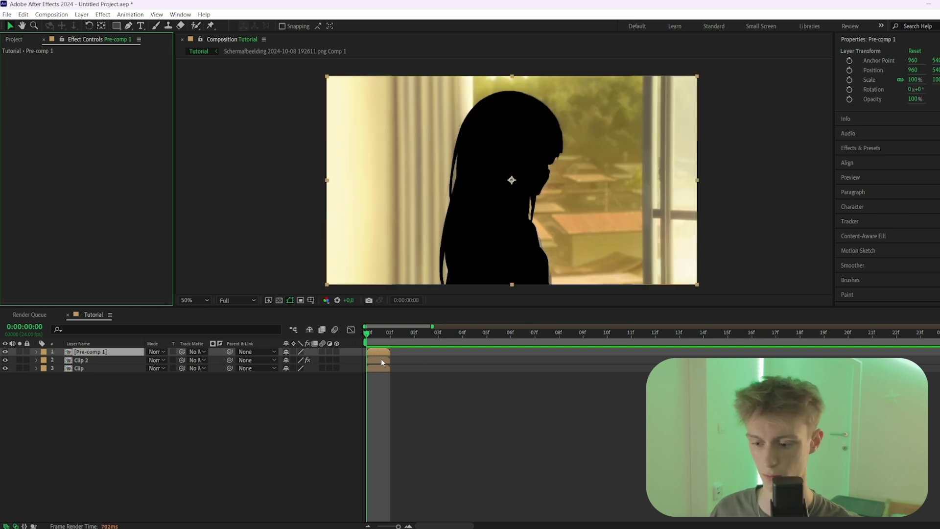
# Apply Camera Lens Blur to Pre-comp 1 and raise its Blur Radius to 48
pyautogui.hotkey('ctrl', 'space')
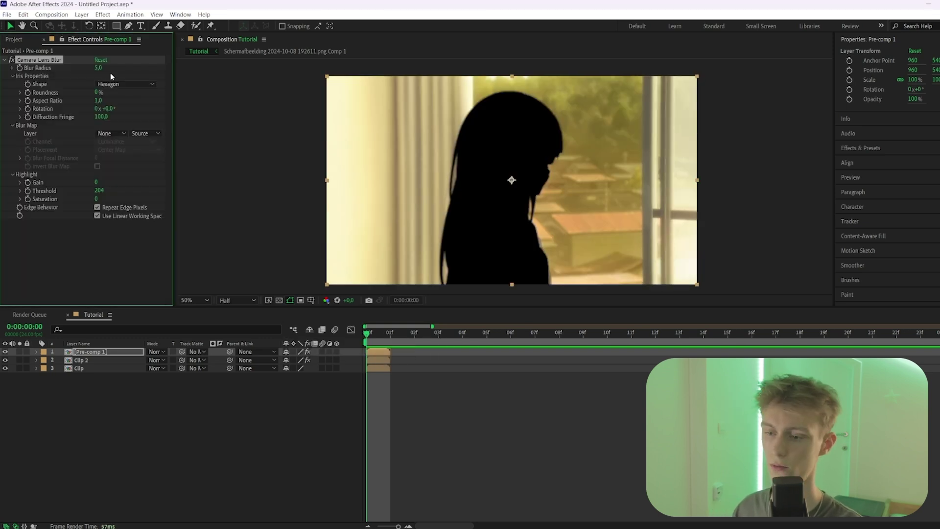
pyautogui.moveTo(99, 70); pyautogui.dragTo(120, 70)
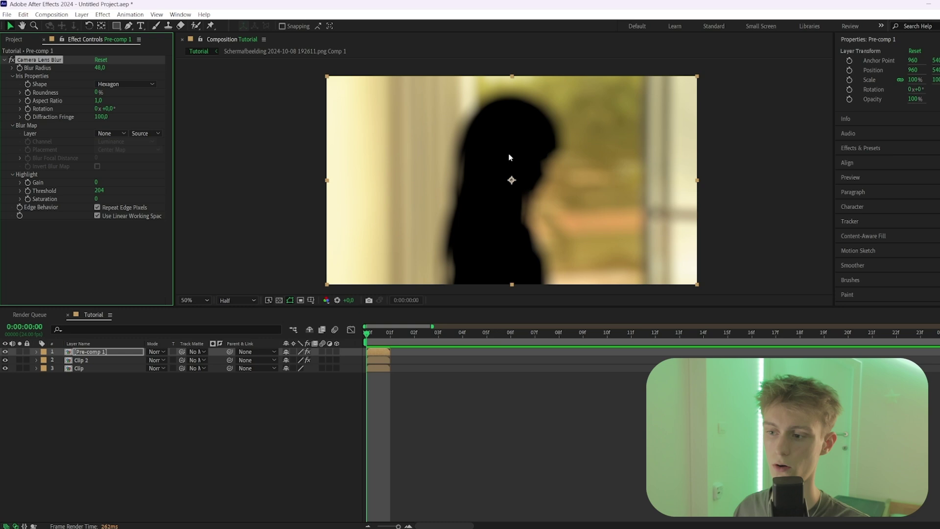
# Raise the Camera Lens Blur radius on Pre-comp 1 to 78
pyautogui.scroll(2, 503, 173)
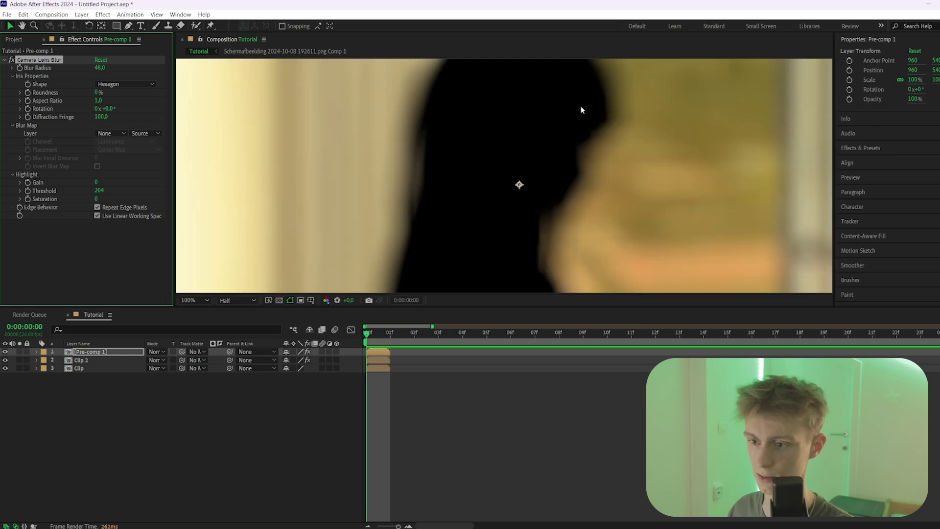
pyautogui.scroll(-2, 473, 145)
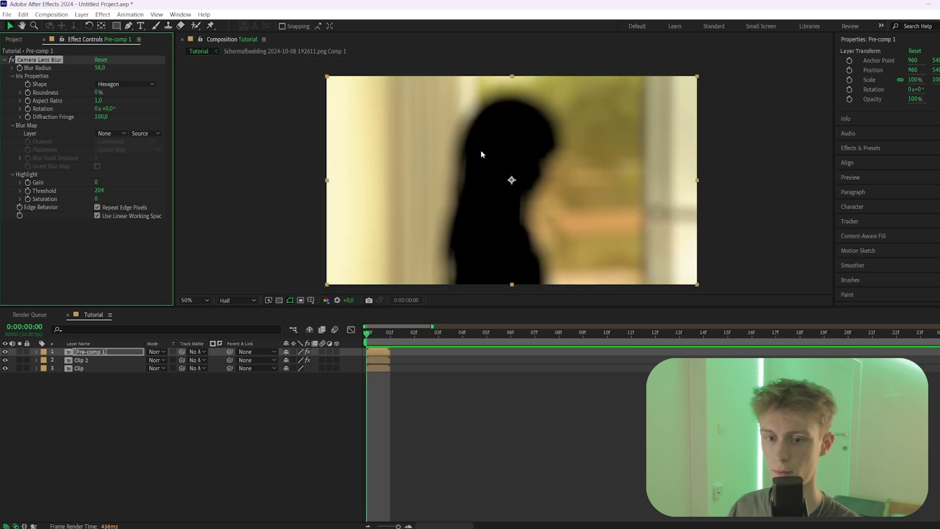
pyautogui.moveTo(100, 68); pyautogui.dragTo(112, 69)
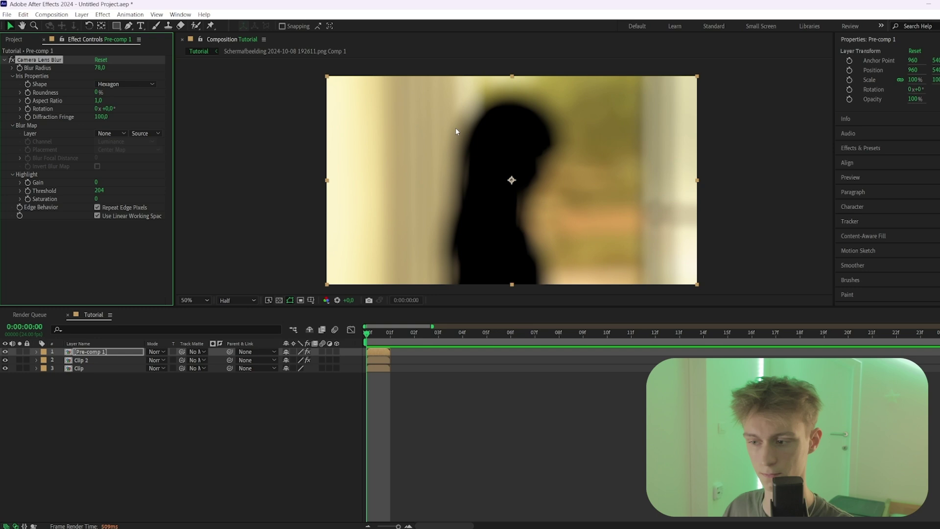
# Rename the Clip 2 layer as Mask
pyautogui.click(82, 360)
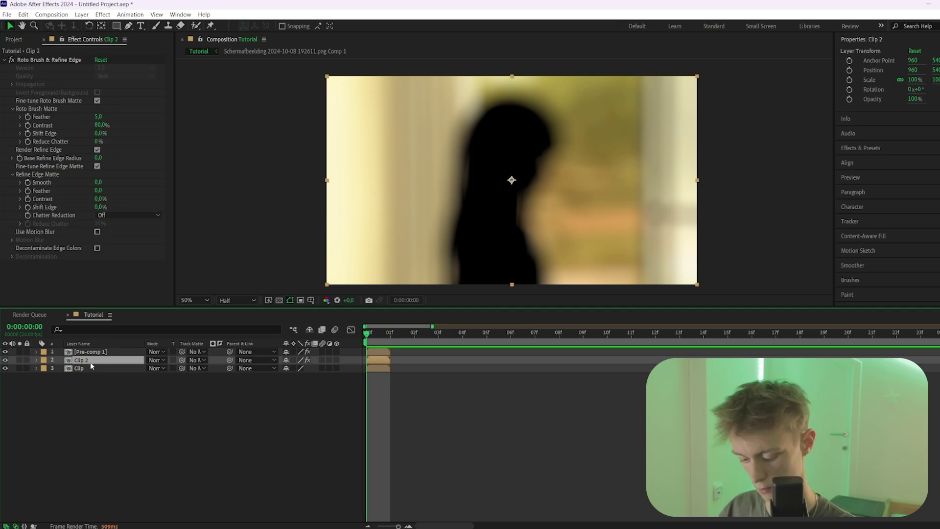
pyautogui.press('Return')
pyautogui.write('Mask')
pyautogui.press('Return')
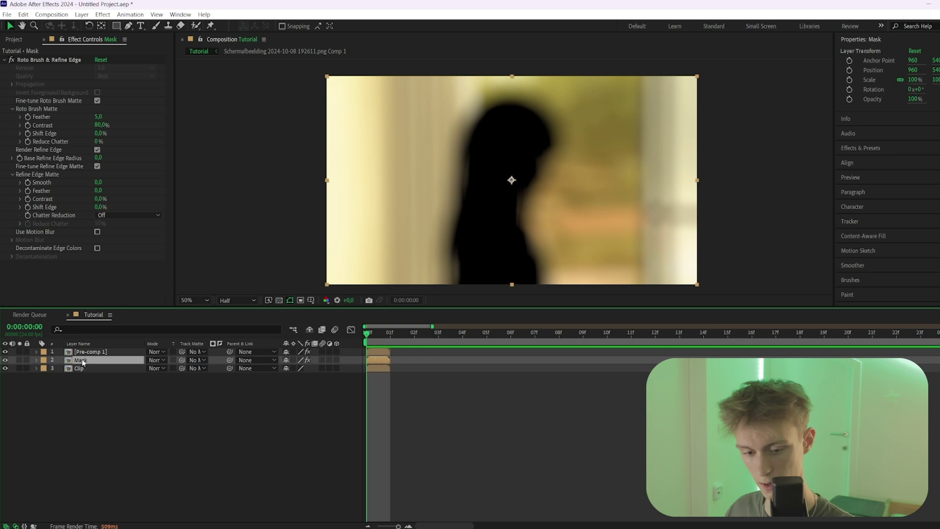
# Duplicate the Mask layer above Pre-comp 1 and use the copy, Mask 2, as Pre-comp 1's alpha track matte
pyautogui.hotkey('ctrl', 'd')
pyautogui.moveTo(81, 360); pyautogui.dragTo(82, 353)
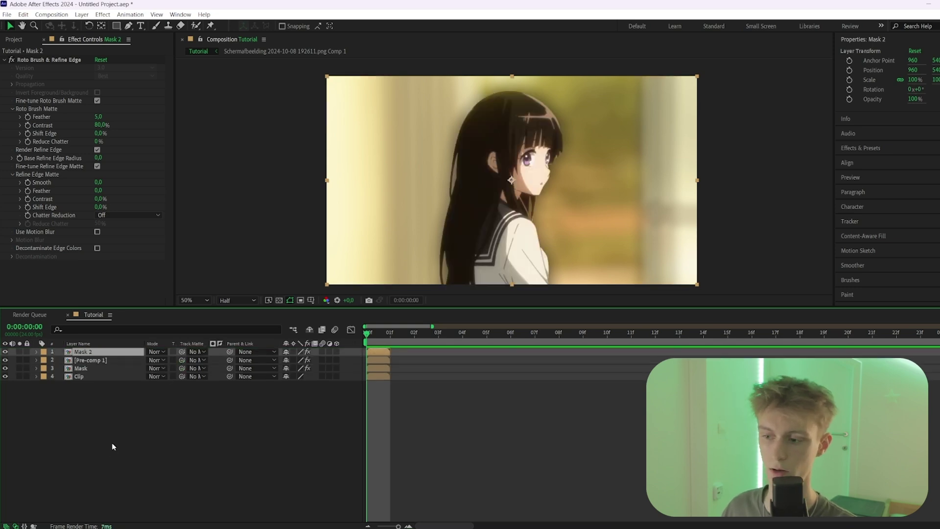
pyautogui.click(15, 526)
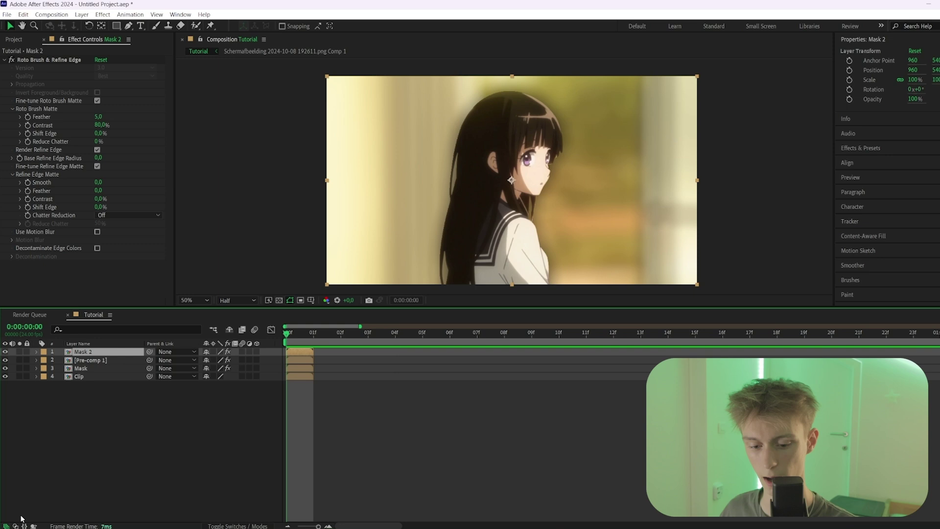
pyautogui.click(15, 525)
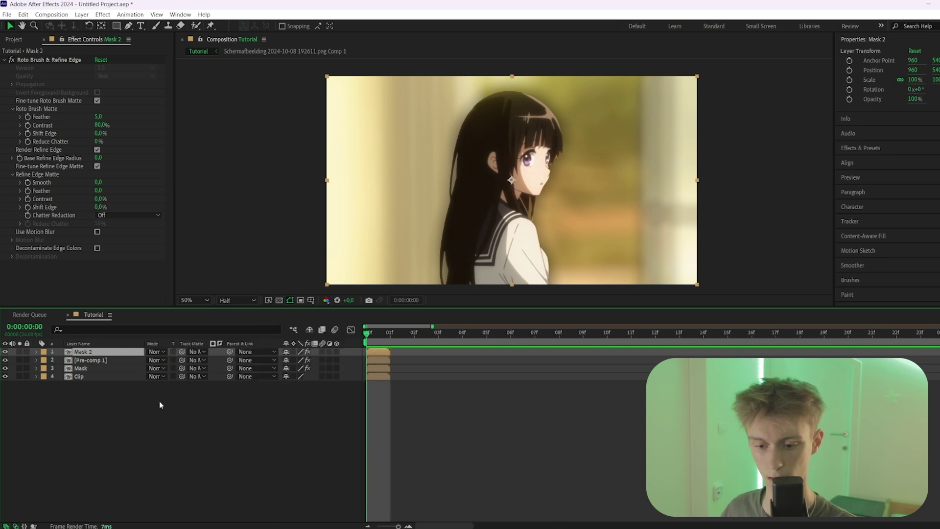
pyautogui.moveTo(182, 360); pyautogui.dragTo(155, 352)
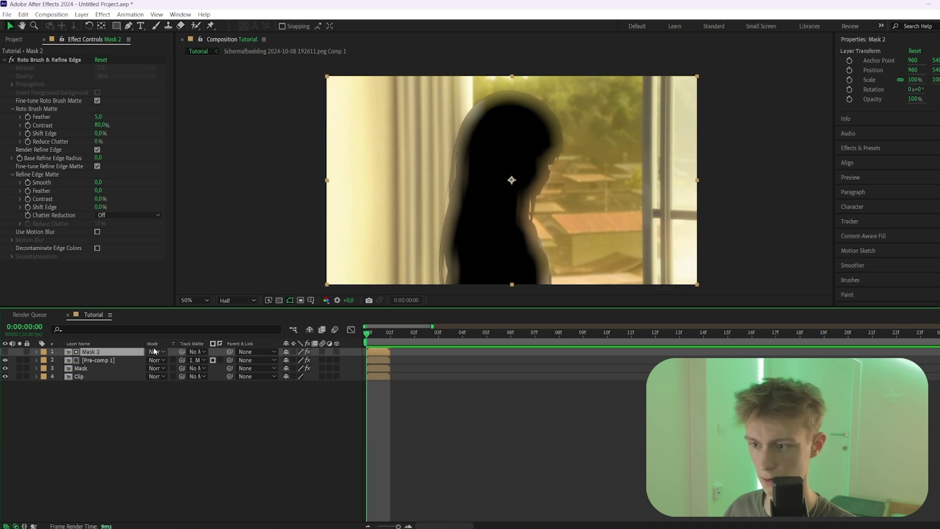
# Set Pre-comp 1's blending mode to Add and its Camera Lens Blur radius to 47
pyautogui.click(142, 360)
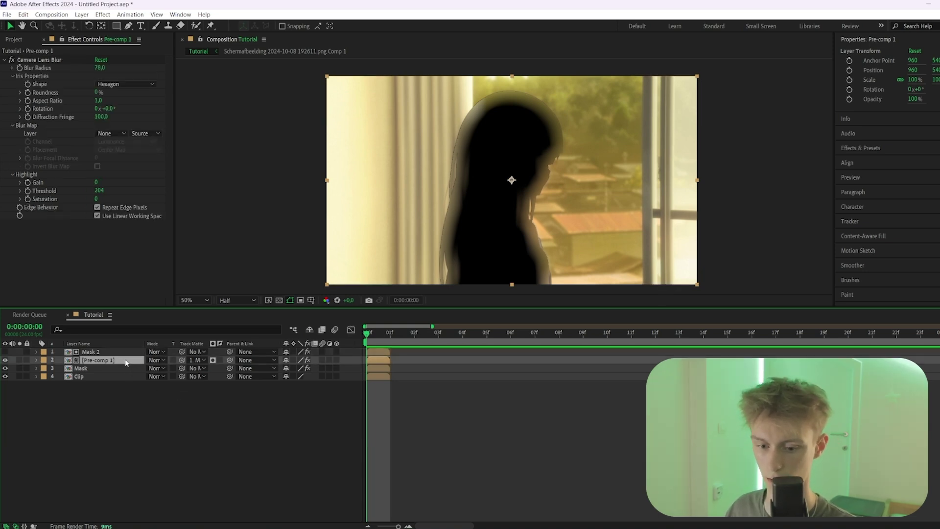
pyautogui.click(156, 359)
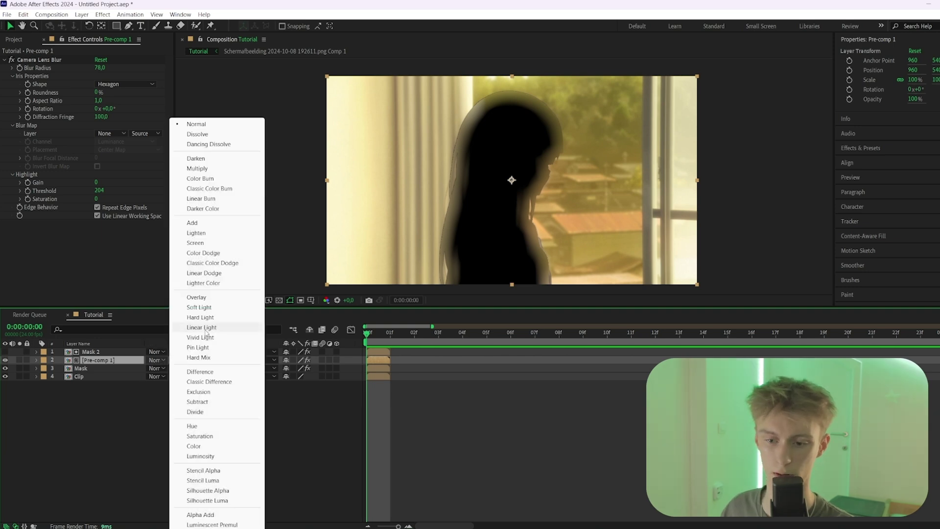
pyautogui.click(196, 223)
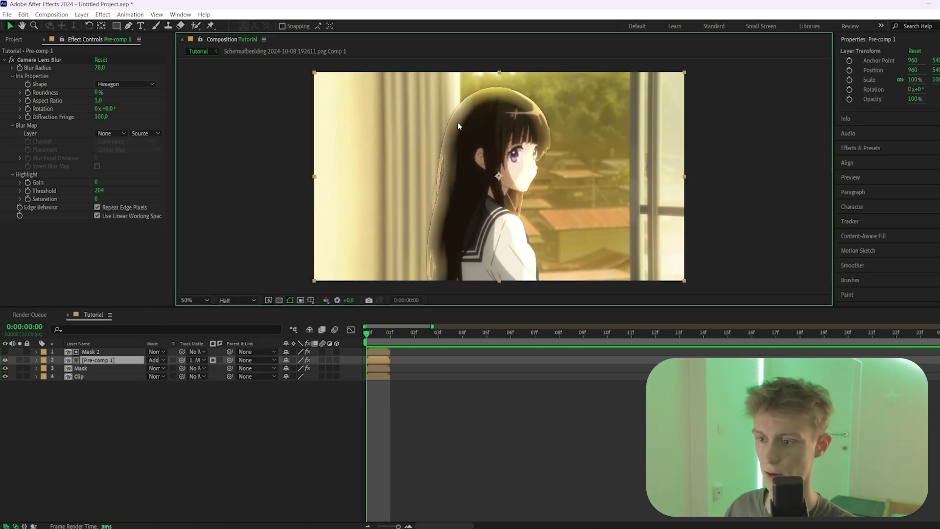
pyautogui.click(368, 332)
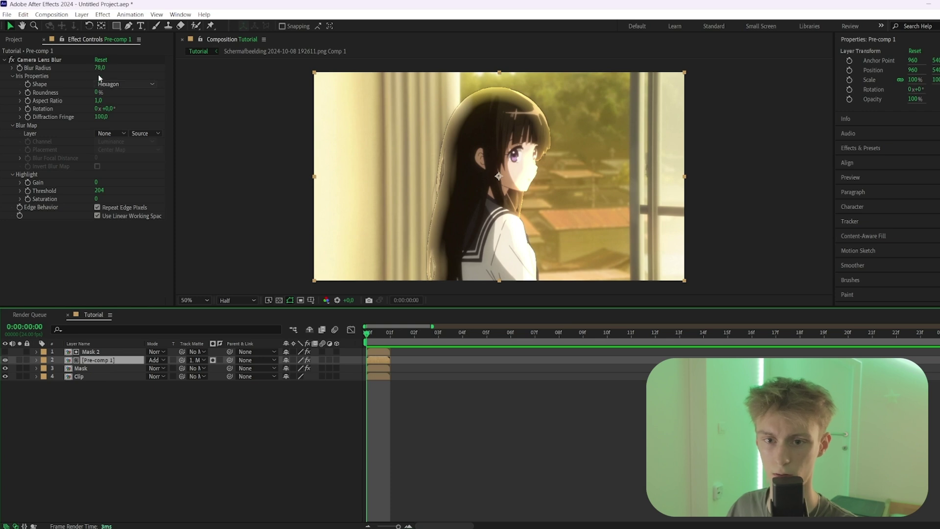
pyautogui.moveTo(99, 67); pyautogui.dragTo(86, 70)
# Add an adjustment layer directly above the Mask layer and trim it to the clip's one-frame length
pyautogui.hotkey('ctrl', 'Down')
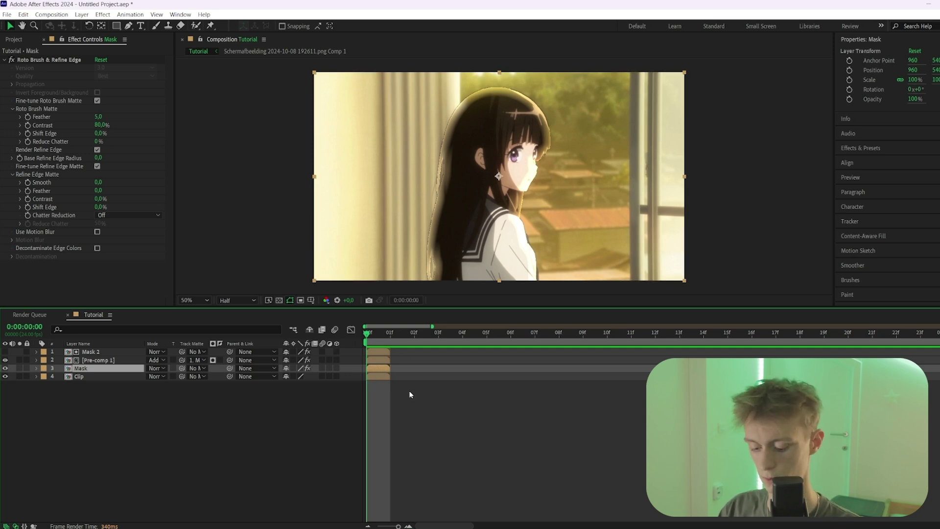
pyautogui.hotkey('ctrl', 'alt', 'y')
pyautogui.press('pagedown')
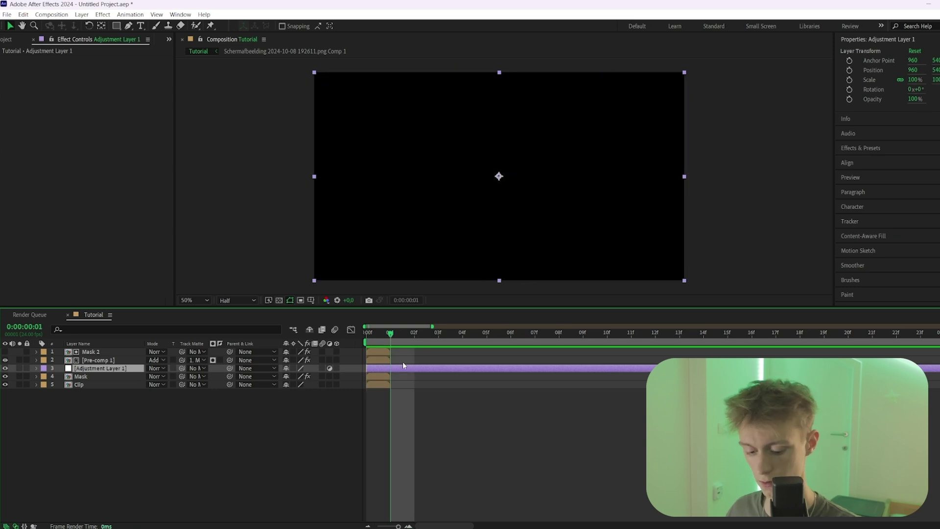
pyautogui.press('pageup')
pyautogui.rightClick(351, 366)
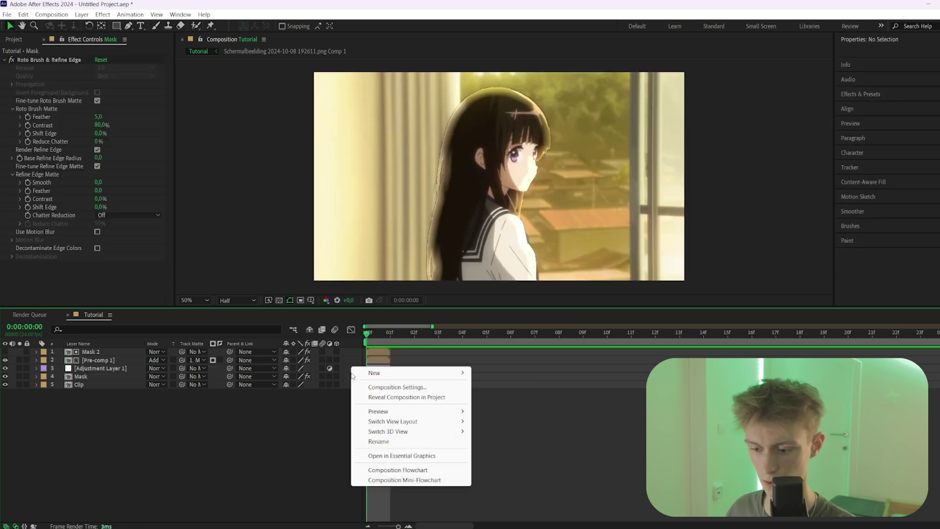
pyautogui.click(376, 371)
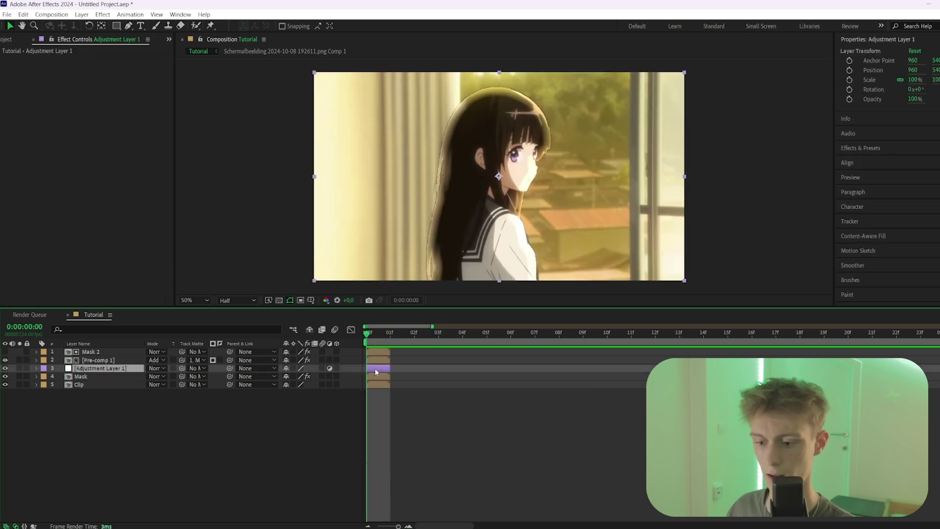
# Apply Lumetri Color to the adjustment layer and open its Basic Correction settings
pyautogui.hotkey('ctrl', 'space')
pyautogui.write('lu')
pyautogui.press('Return')
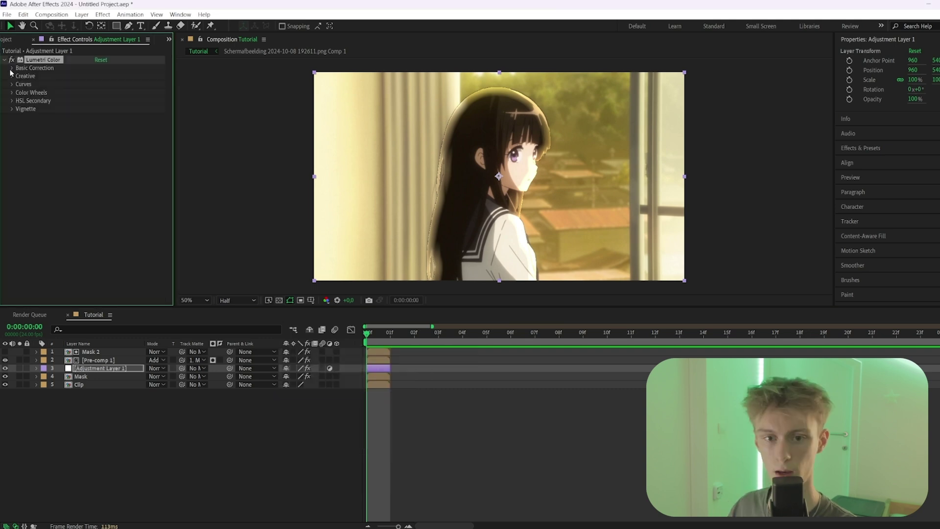
pyautogui.click(13, 68)
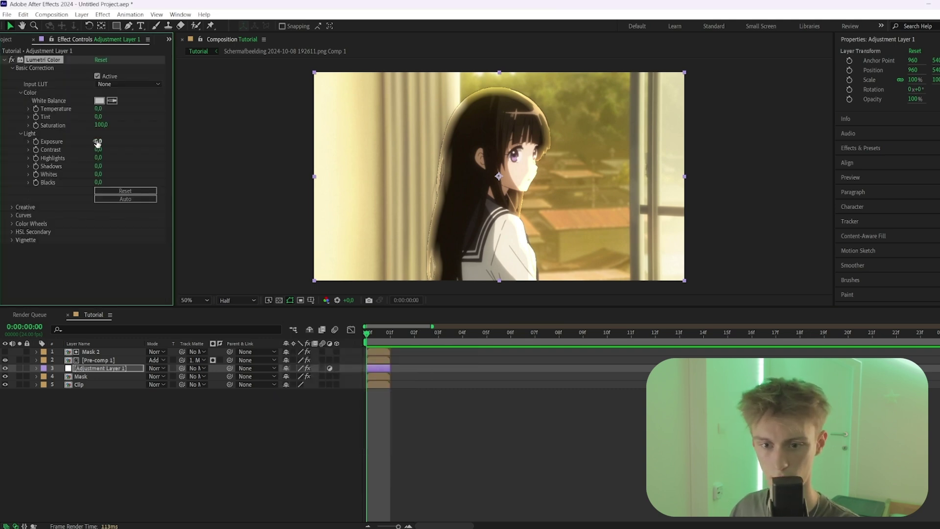
pyautogui.click(475, 175)
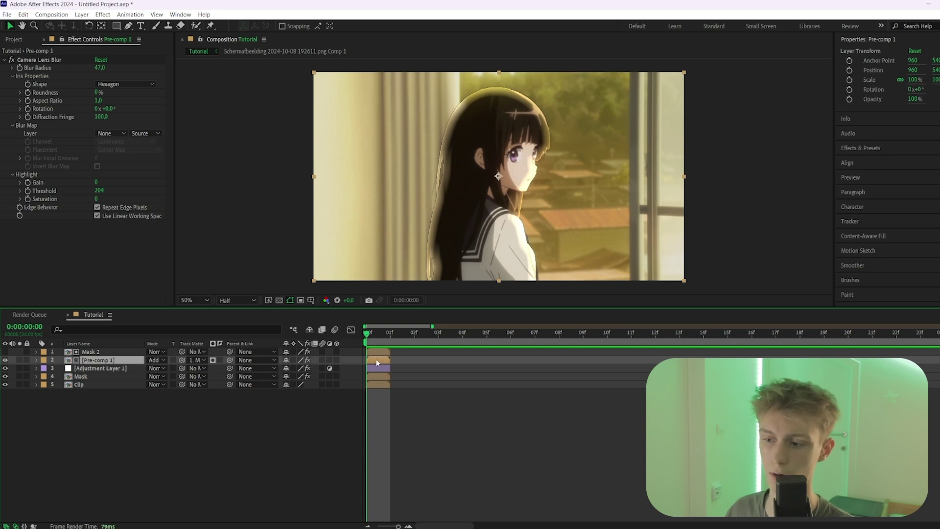
# Apply Lumetri Color to Pre-comp 1 and adjust its Basic Correction to intensify the light along the girl's edges
pyautogui.hotkey('ctrl', 'space')
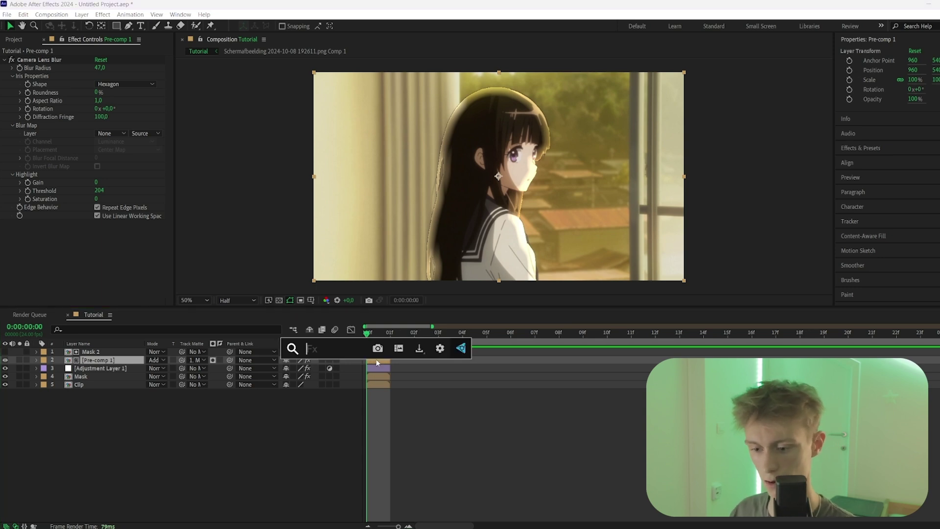
pyautogui.write('lu')
pyautogui.press('Return')
pyautogui.click(13, 231)
pyautogui.scroll(-4, 46, 228)
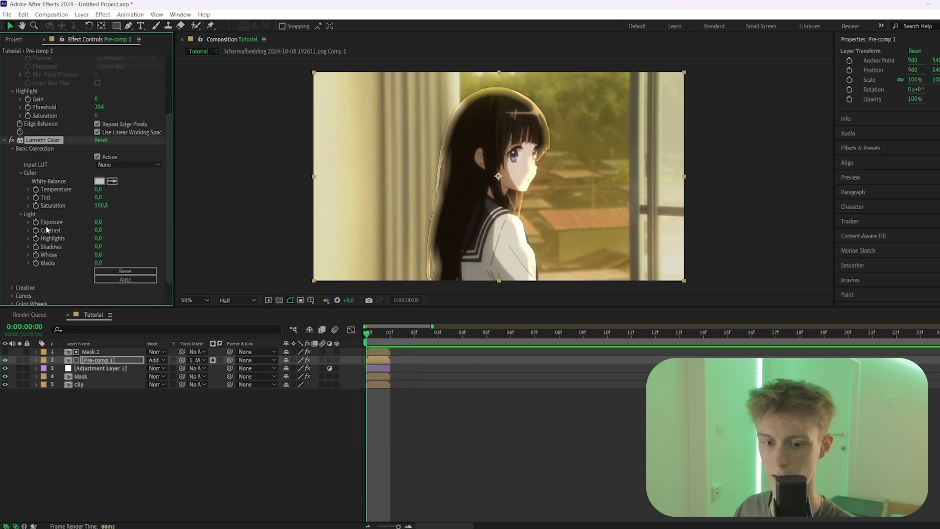
pyautogui.moveTo(97, 203); pyautogui.dragTo(105, 203)
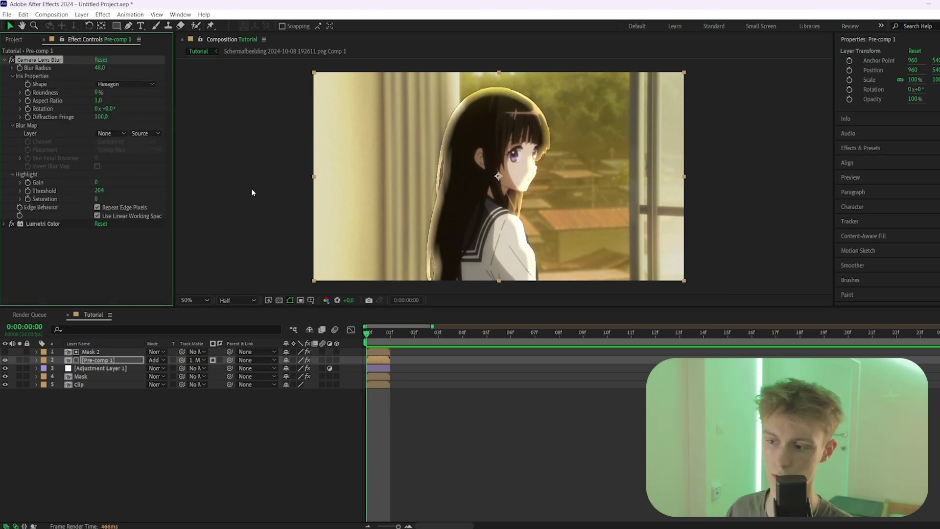
# Apply the S_Glow effect to Pre-comp 1 and move it above Lumetri Color in the effect order
pyautogui.hotkey('ctrl', 'space')
pyautogui.write('s_gl')
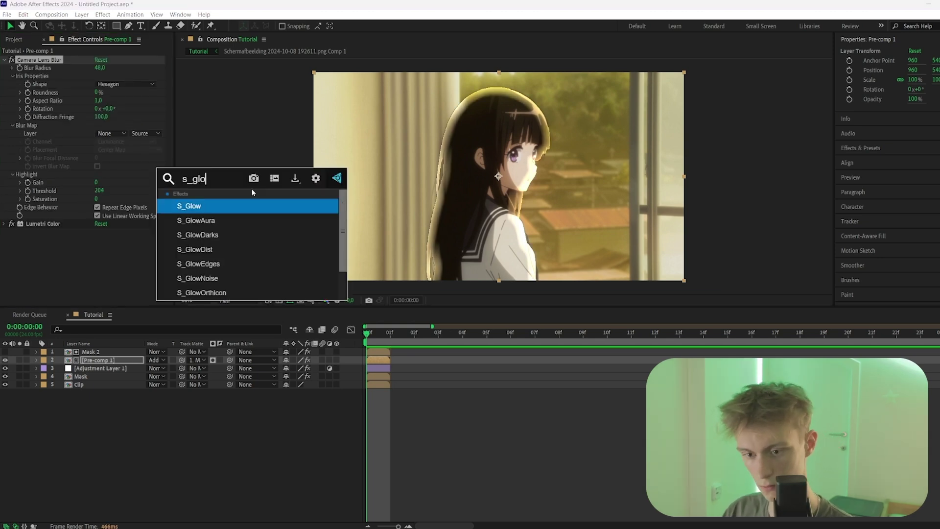
pyautogui.press('Return')
pyautogui.scroll(8, 80, 134)
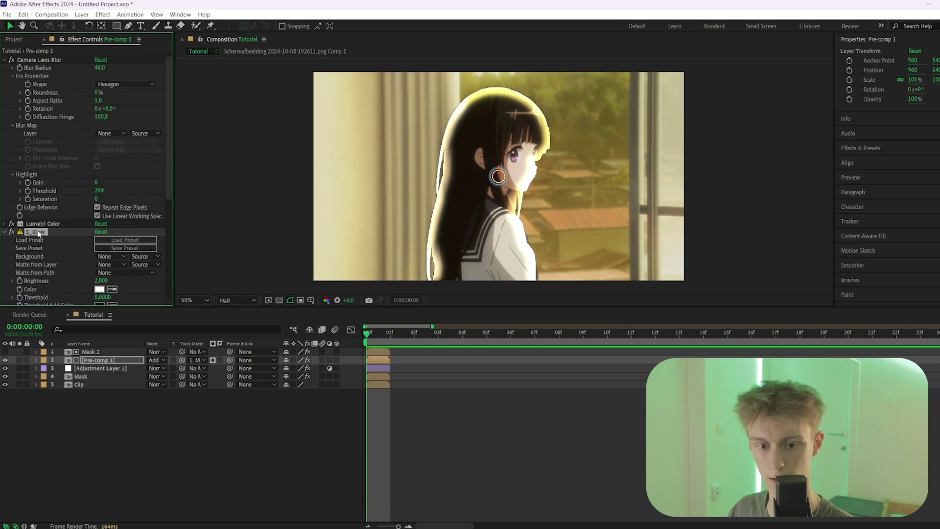
pyautogui.moveTo(39, 233); pyautogui.dragTo(44, 222)
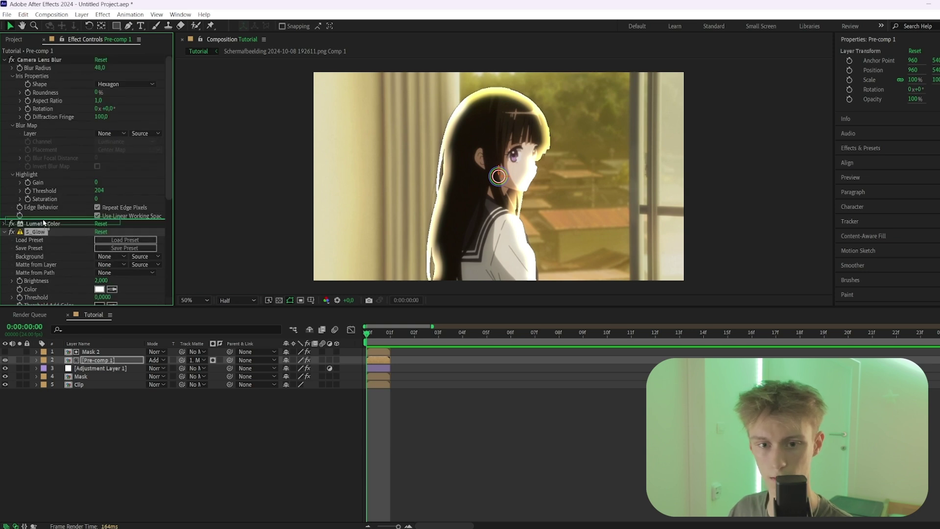
# Turn off Camera Lens Blur on Pre-comp 1 and set the S_Glow brightness to 1.66
pyautogui.click(12, 59)
pyautogui.scroll(-3, 83, 195)
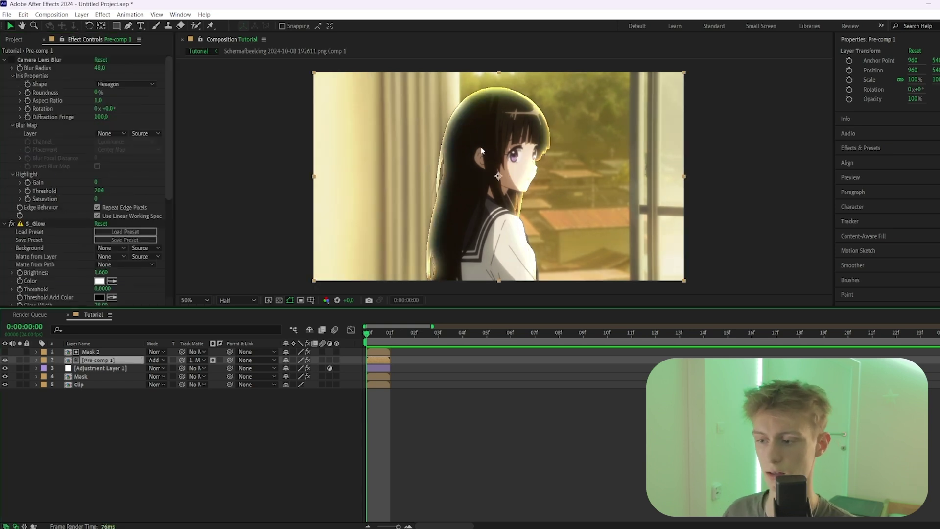
pyautogui.click(52, 60)
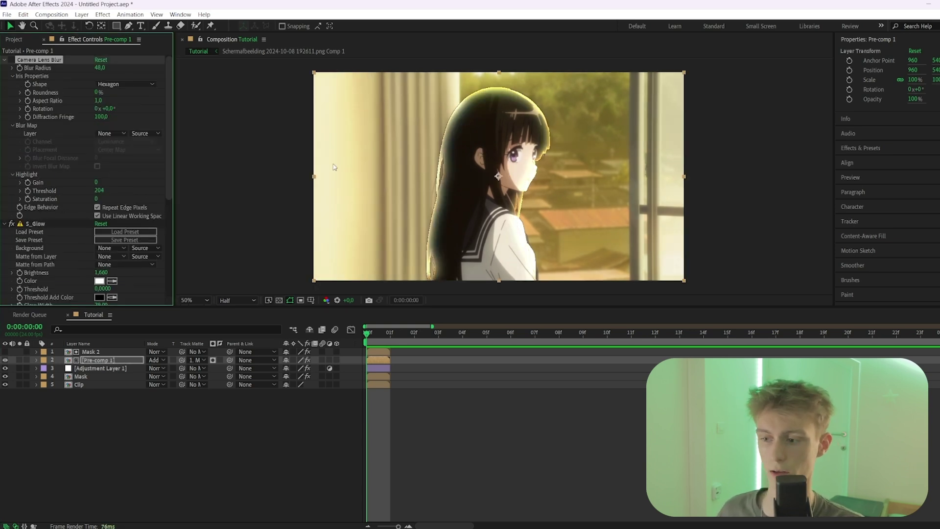